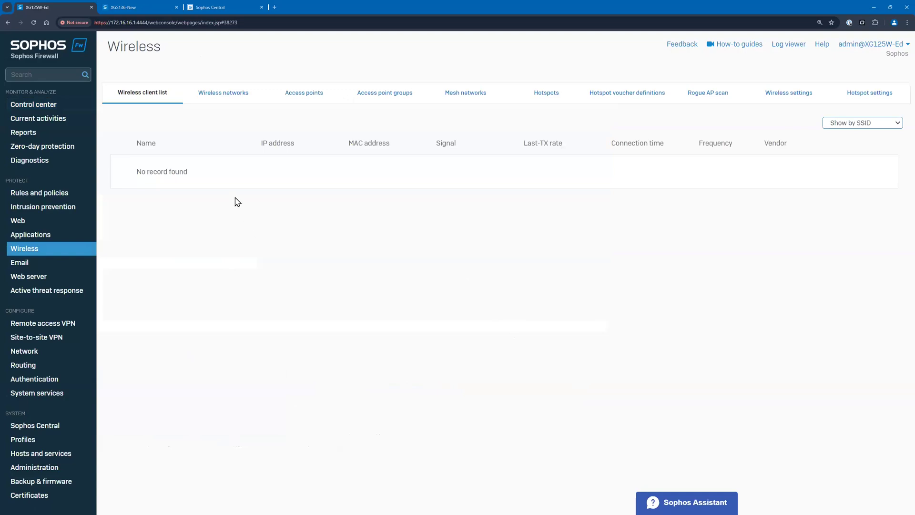
# Examine the old firewall's wireless networks and LocalWifi0 access point, along with its network interfaces and firewall rules
pyautogui.click(293, 93)
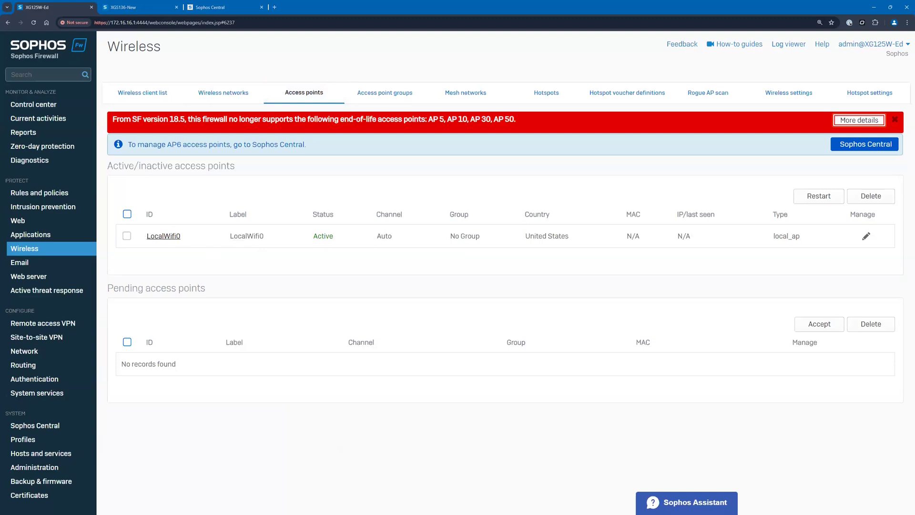
pyautogui.click(865, 236)
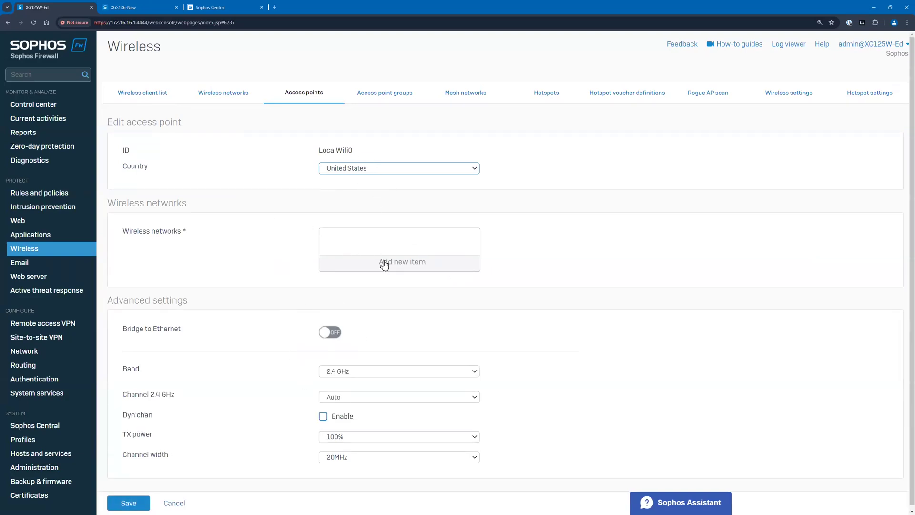
pyautogui.click(236, 98)
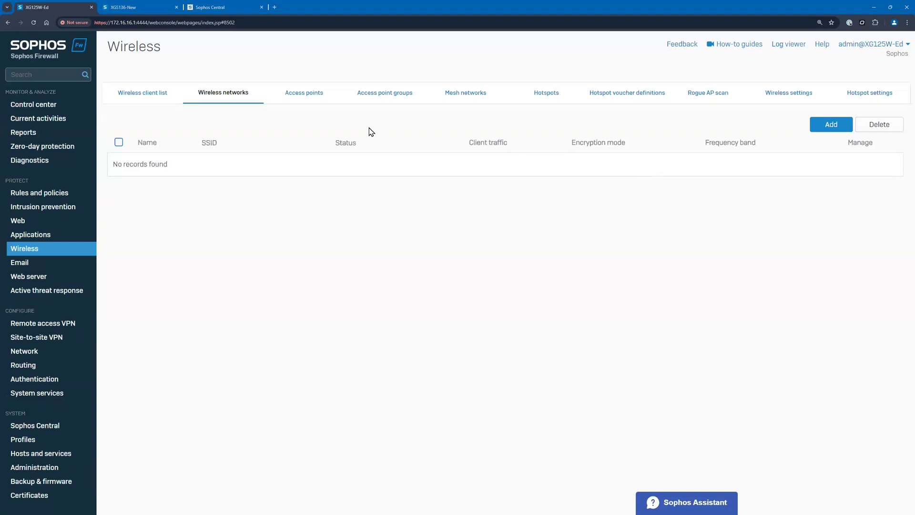
pyautogui.click(306, 98)
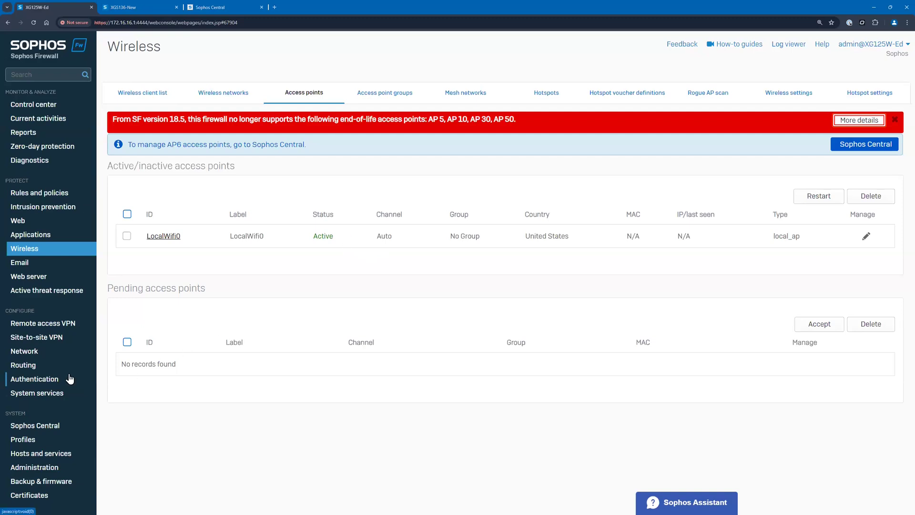
pyautogui.click(47, 351)
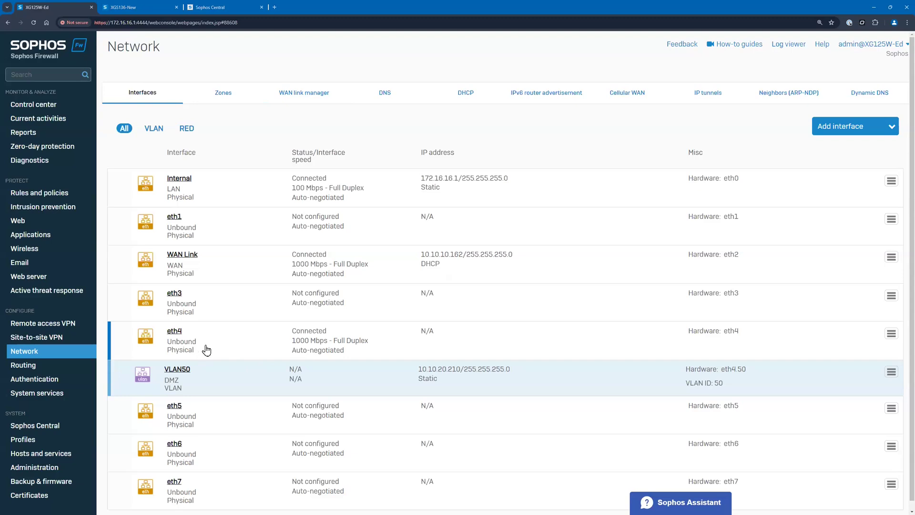
pyautogui.click(37, 192)
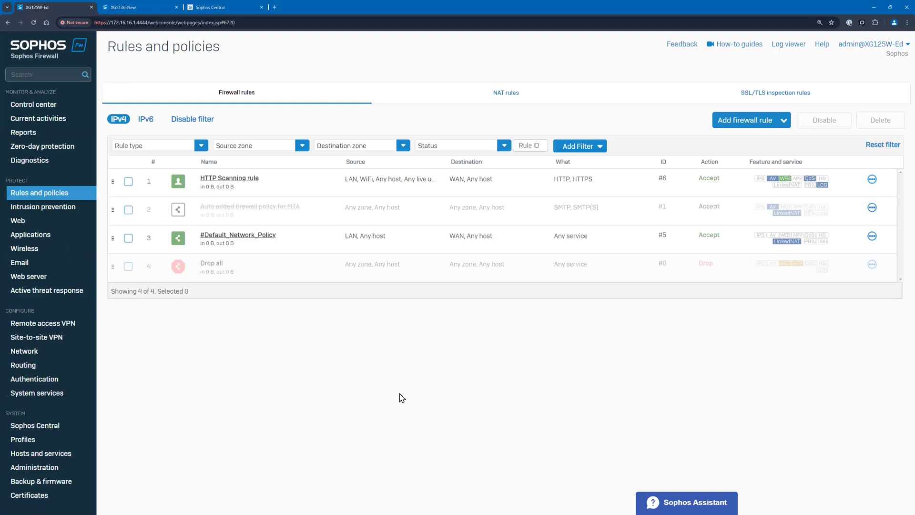
# Take a local configuration backup of the XG125W firewall, keeping the existing encryption password
pyautogui.click(71, 479)
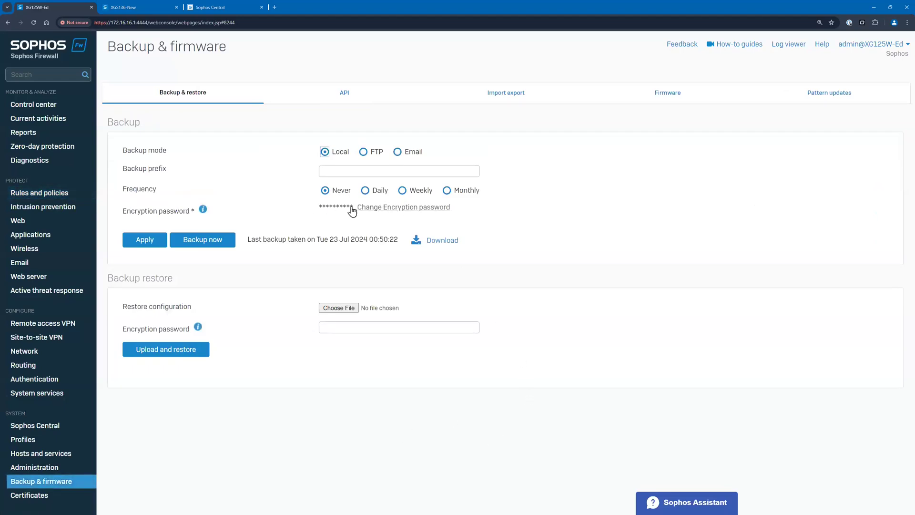
pyautogui.moveTo(203, 211)
pyautogui.moveTo(318, 207); pyautogui.dragTo(351, 210)
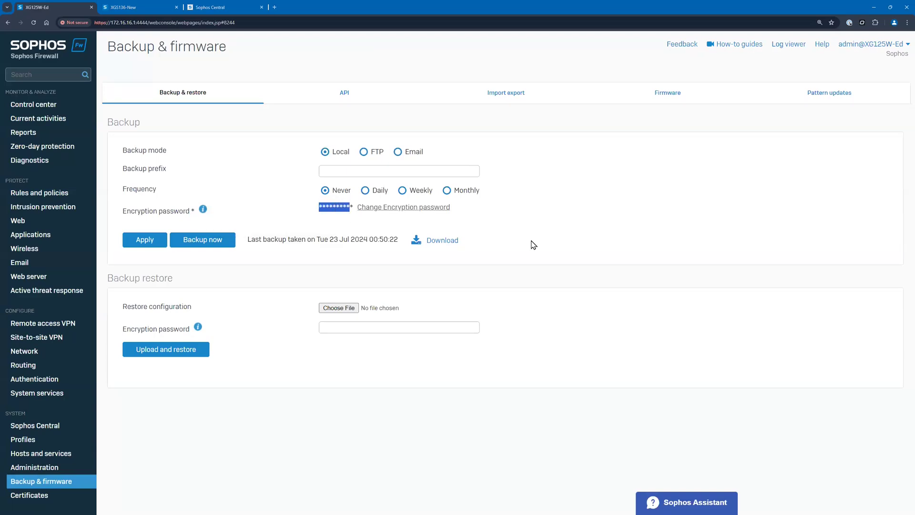
pyautogui.click(581, 211)
pyautogui.click(205, 245)
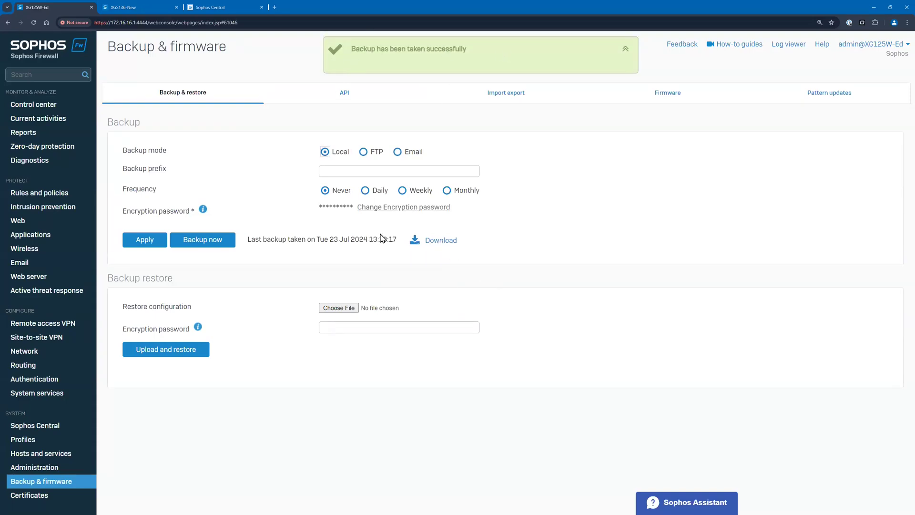
# Download the new backup as an encrypted backup using its existing password
pyautogui.click(443, 241)
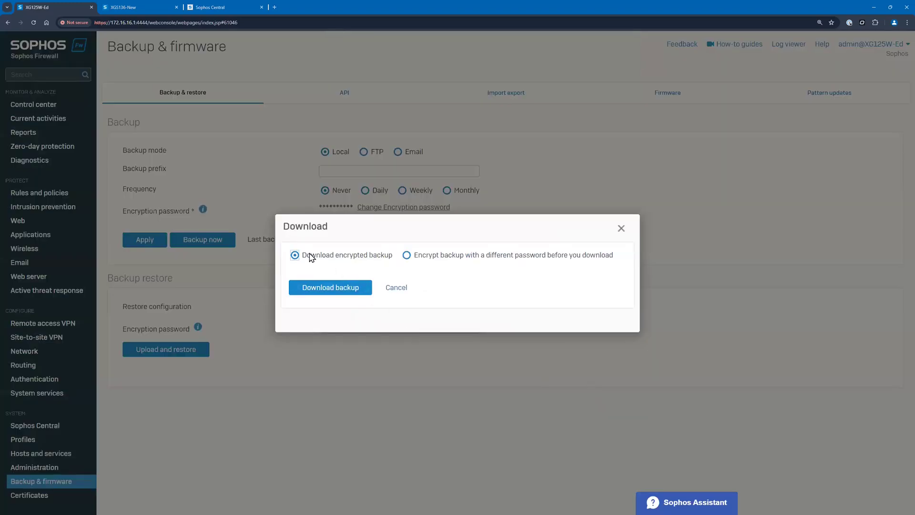
pyautogui.moveTo(433, 256); pyautogui.dragTo(587, 258)
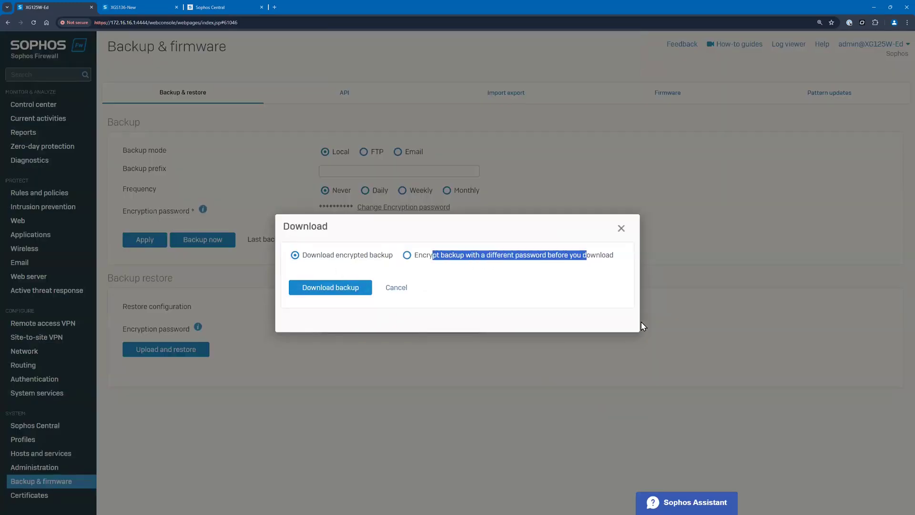
pyautogui.click(359, 256)
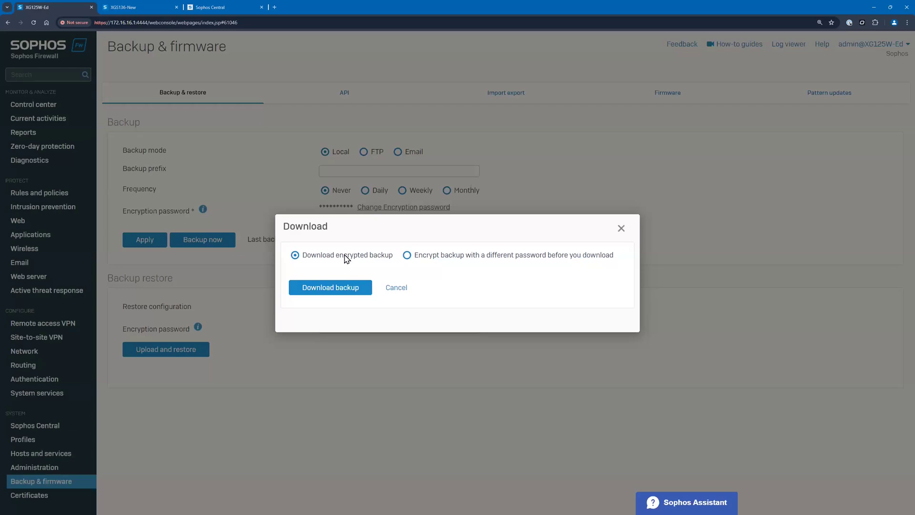
pyautogui.click(339, 286)
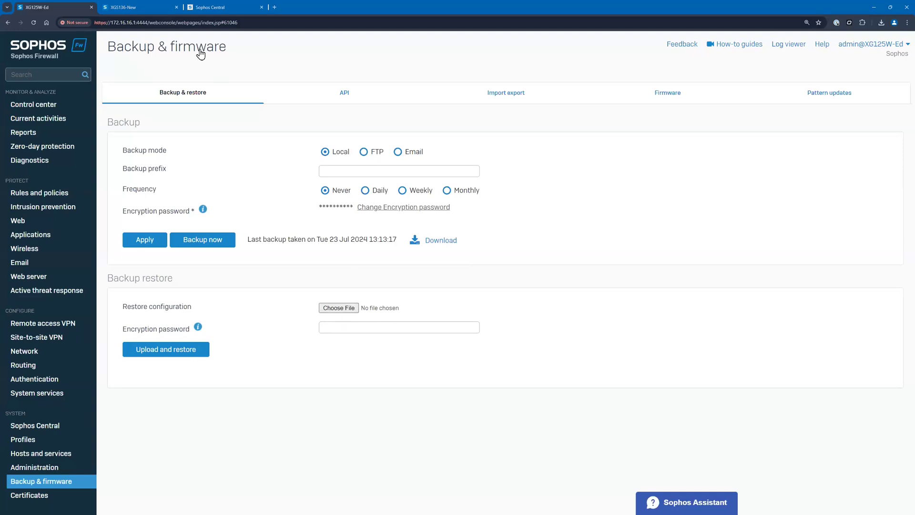
# Switch to the XGS136 firewall's web console, log in as admin with the account password, and decline the Sophos Central management offer
pyautogui.click(138, 7)
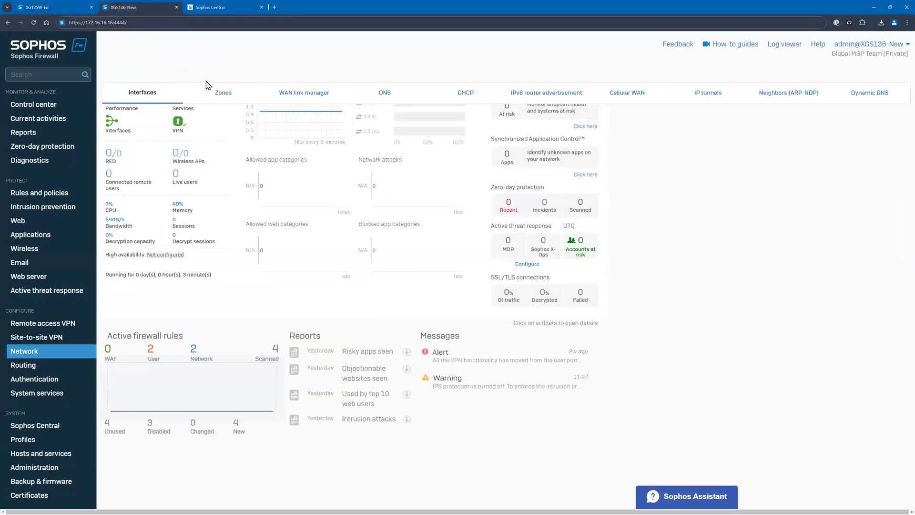
pyautogui.click(169, 22)
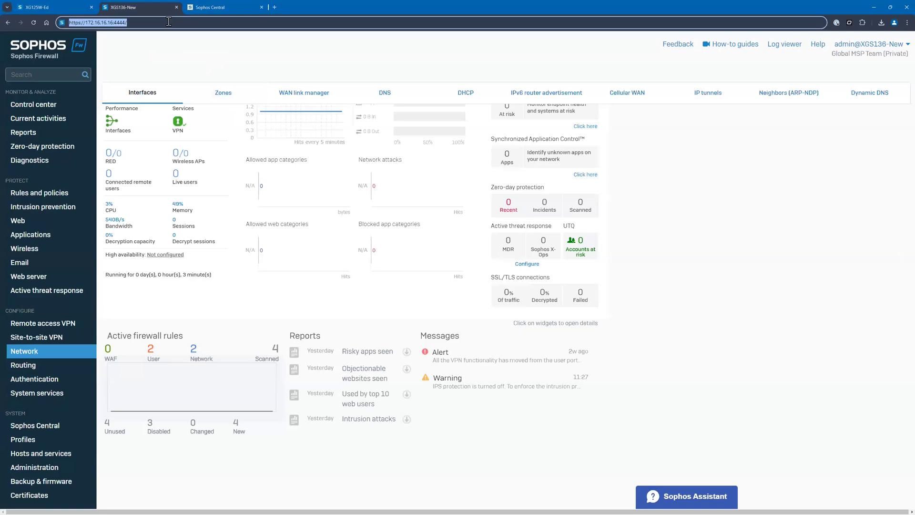
pyautogui.press('Return')
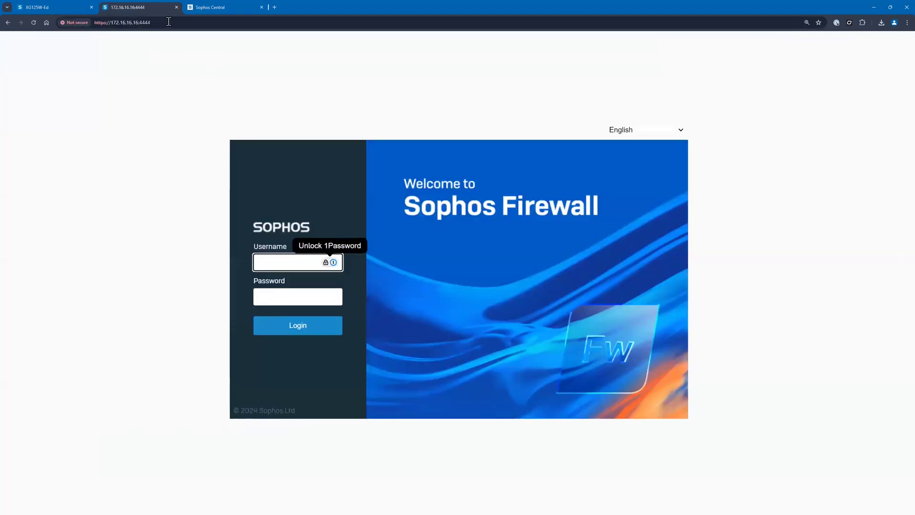
pyautogui.write('admin')
pyautogui.press('Tab')
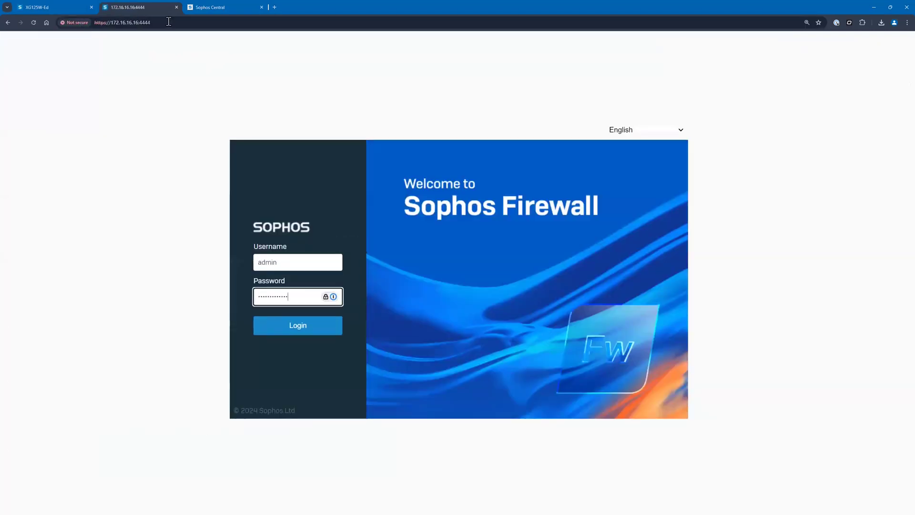
pyautogui.press('Return')
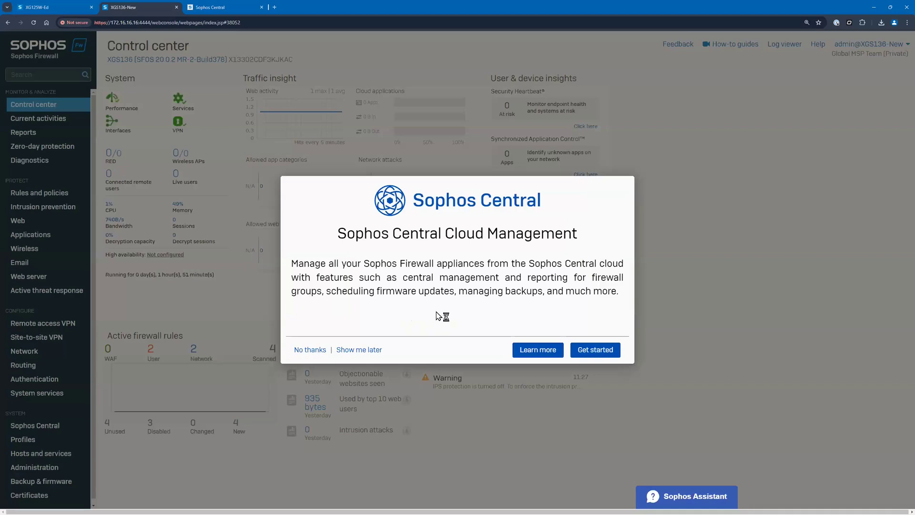
pyautogui.click(309, 351)
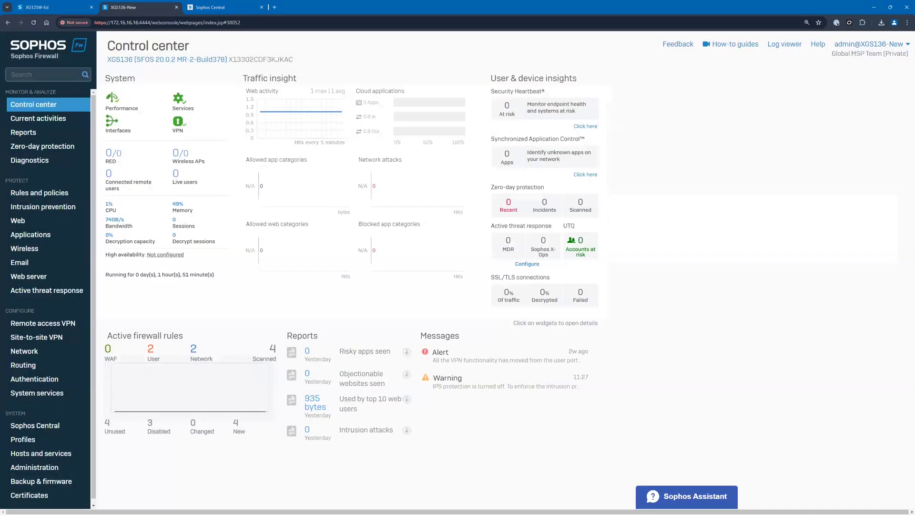
# Check the new firewall's model and firmware version in the Control center
pyautogui.moveTo(106, 60); pyautogui.dragTo(133, 60)
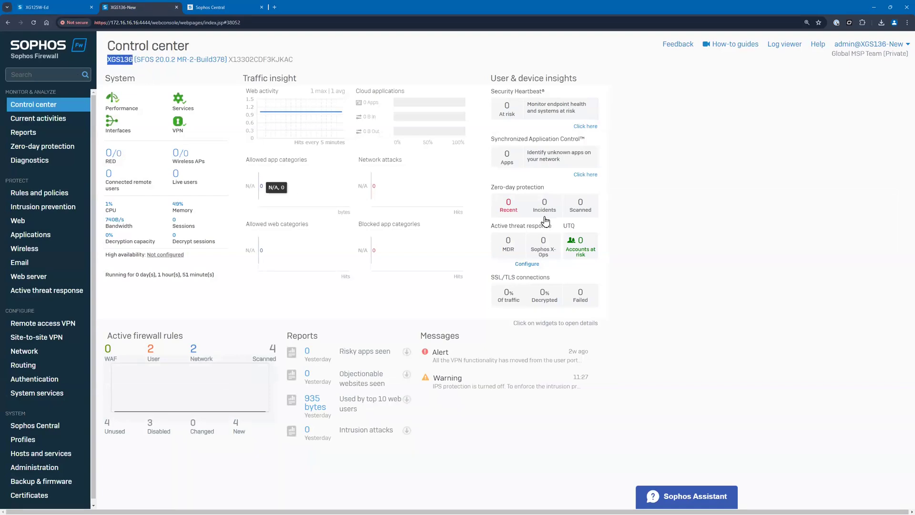
pyautogui.click(703, 184)
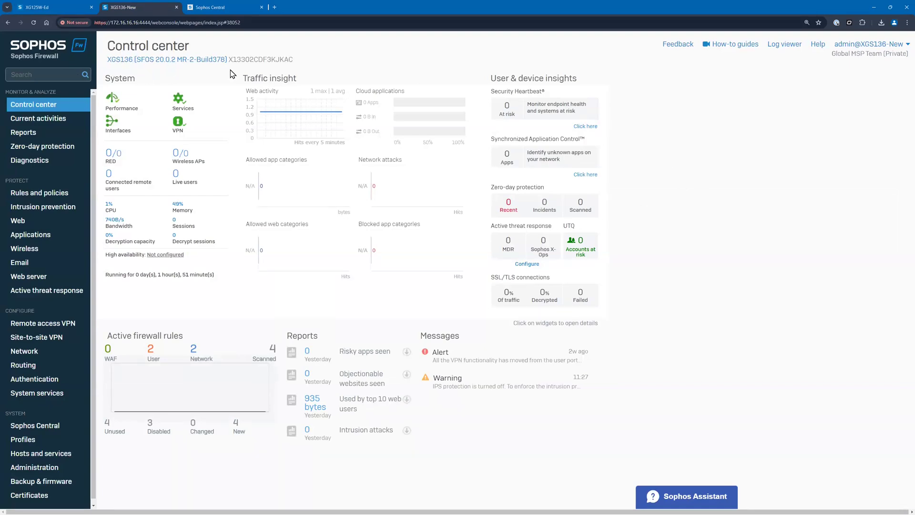
pyautogui.moveTo(303, 61); pyautogui.dragTo(135, 59)
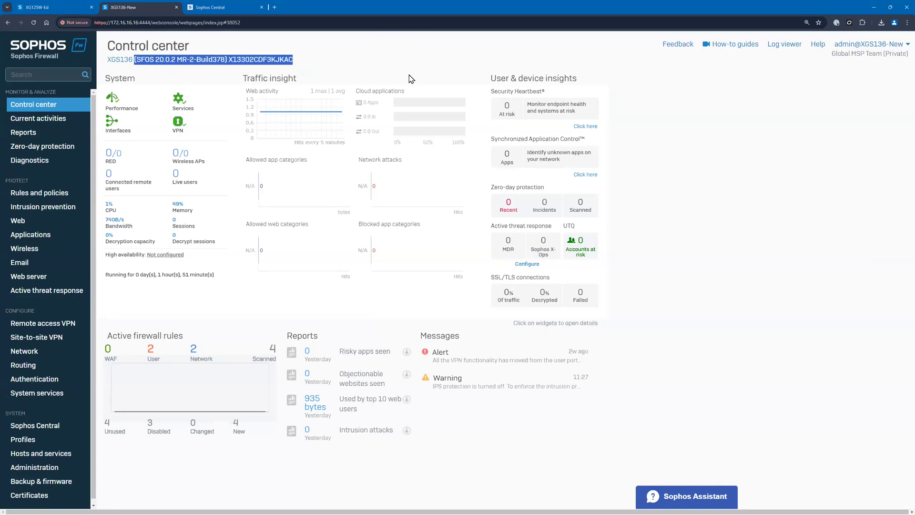
pyautogui.click(356, 55)
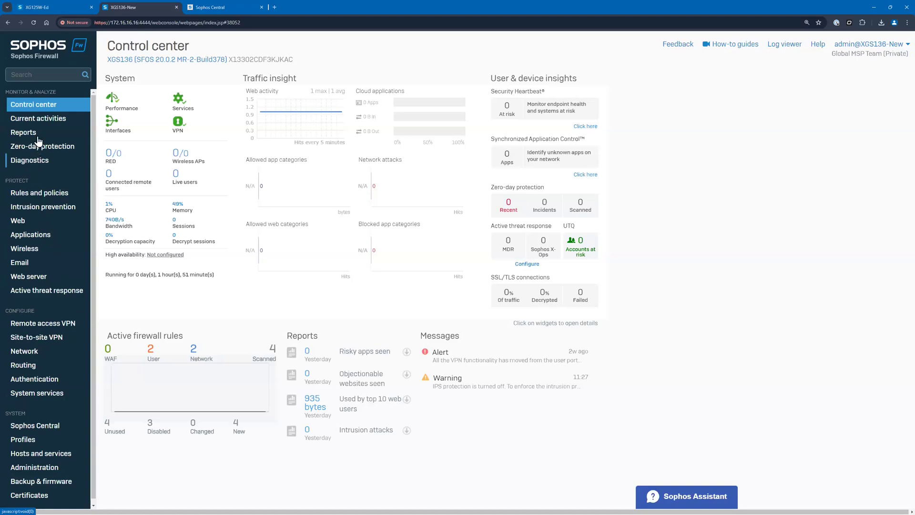
# Examine the new firewall's network interfaces and the contents of its internal zones, WAN and DMZ firewall rule groups
pyautogui.click(38, 355)
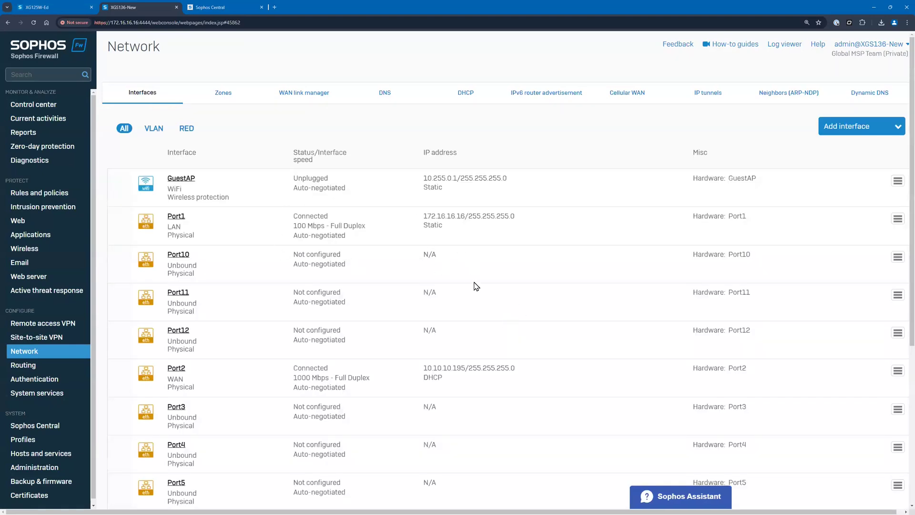
pyautogui.click(40, 195)
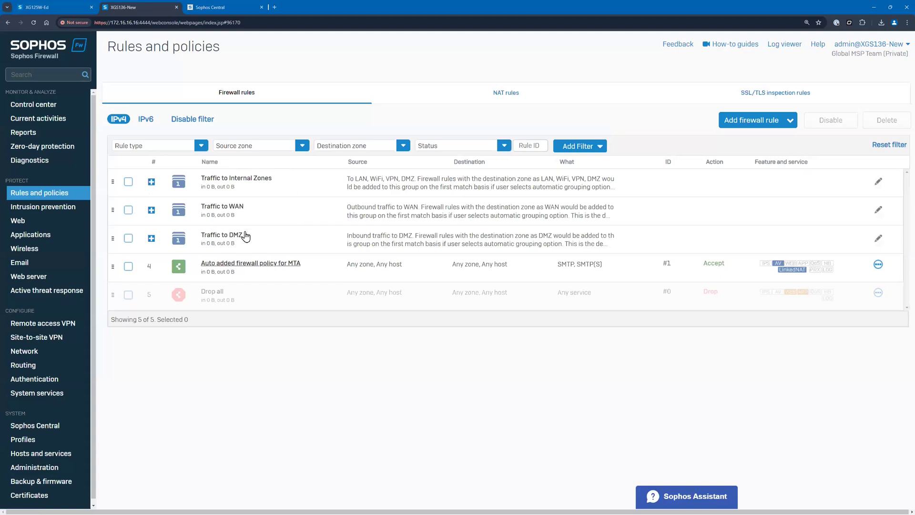
pyautogui.click(151, 182)
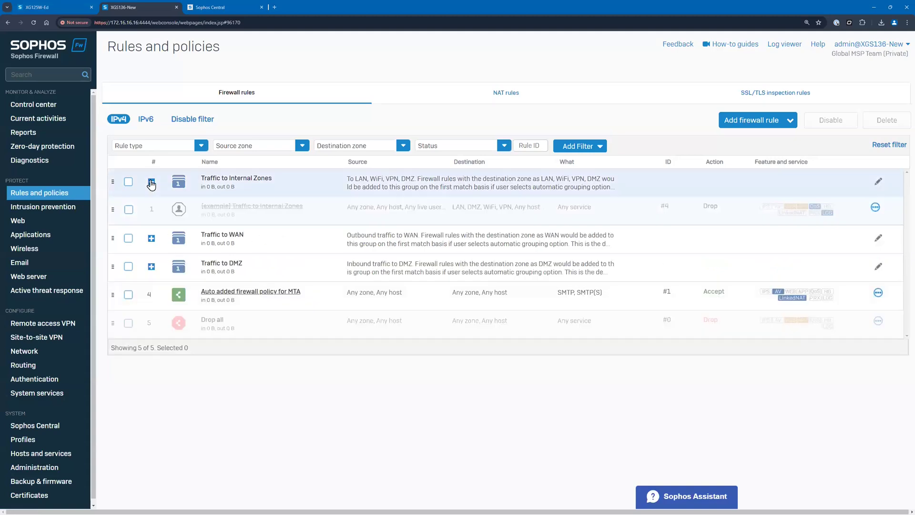
pyautogui.click(151, 182)
pyautogui.click(151, 209)
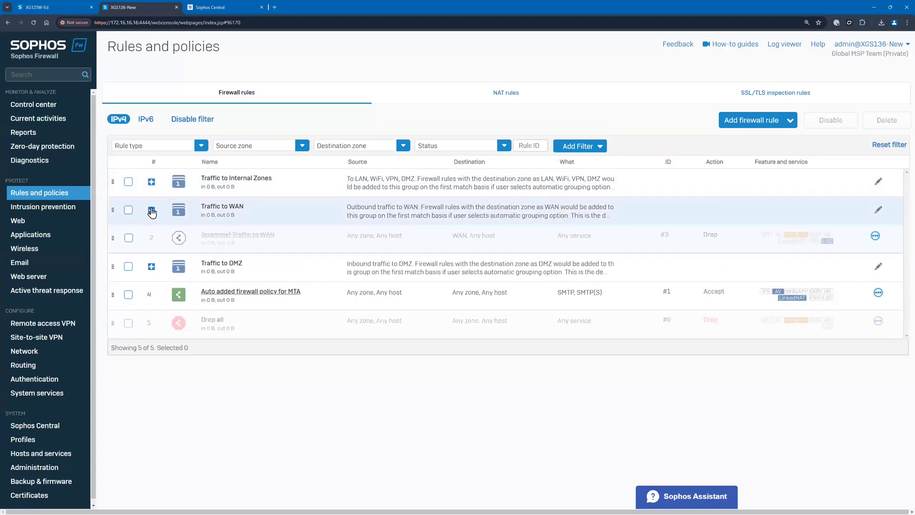
pyautogui.click(150, 209)
pyautogui.click(151, 239)
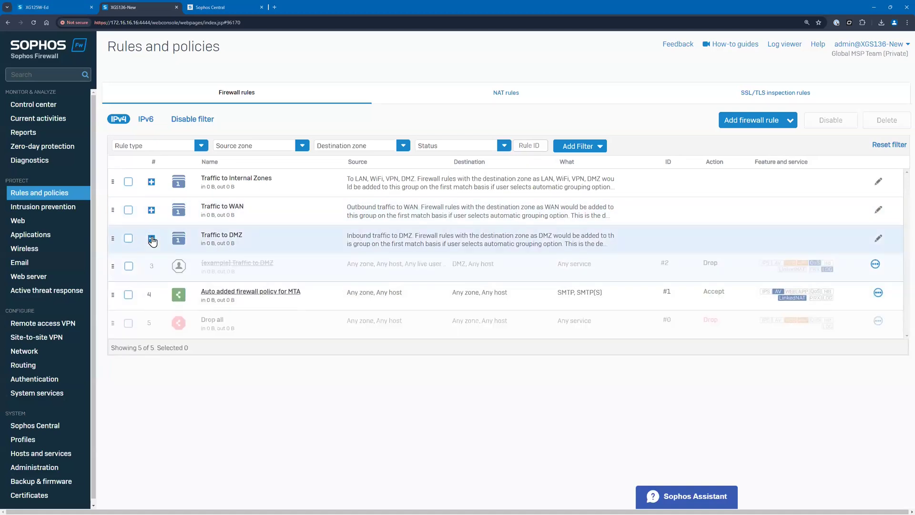
pyautogui.click(151, 239)
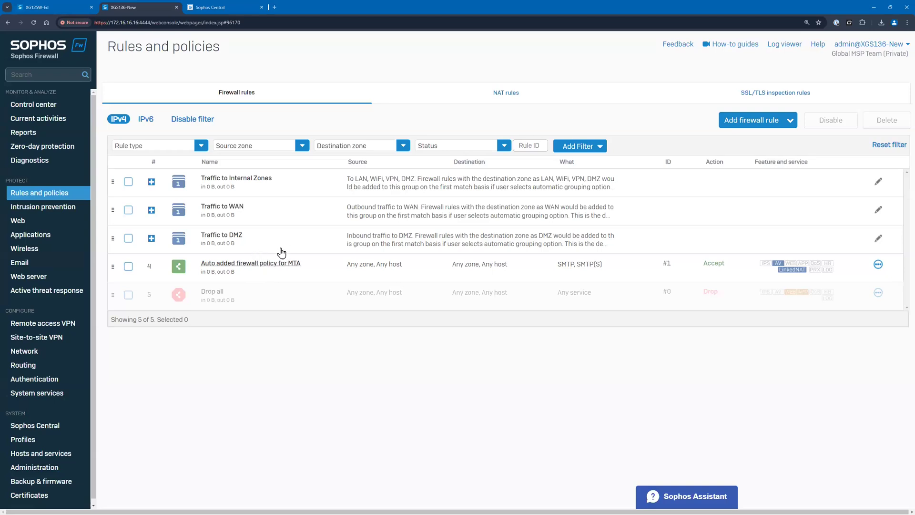
pyautogui.click(54, 108)
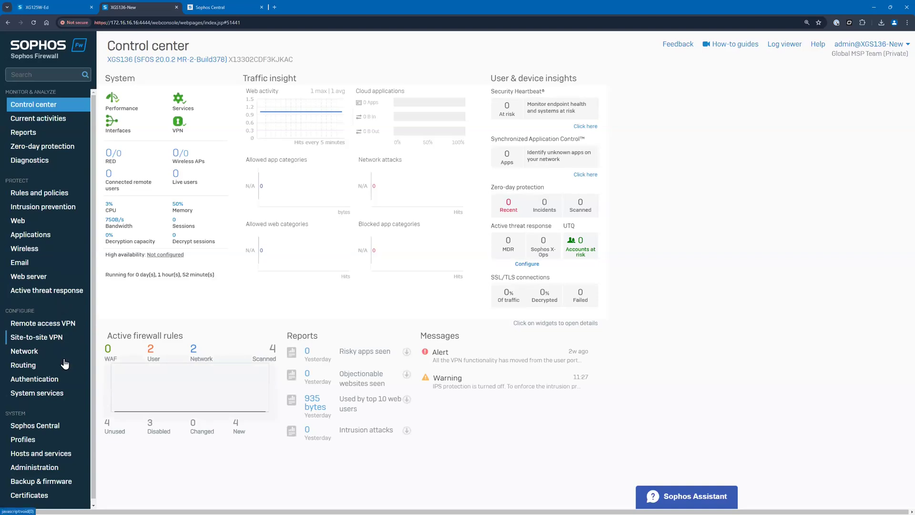
# Select the old firewall's backup file ending in 024_00.50.06 as the restore configuration on the new firewall
pyautogui.click(48, 482)
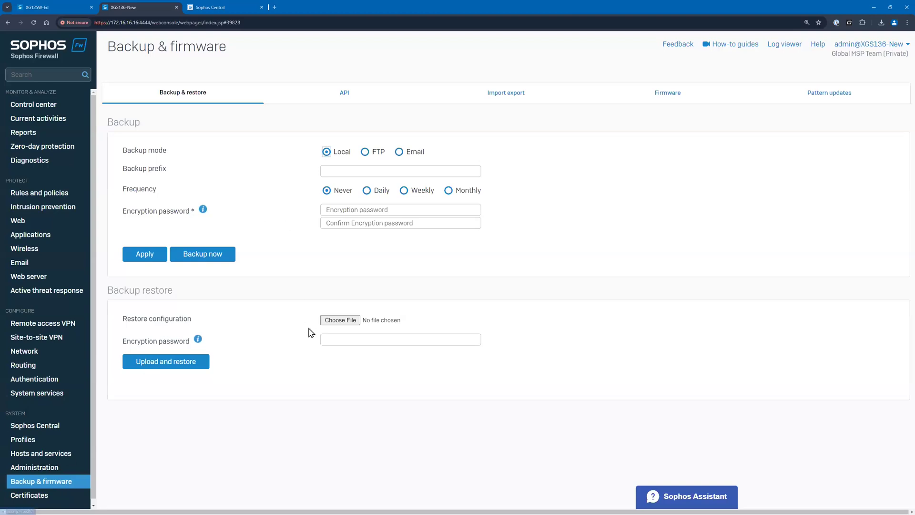
pyautogui.click(341, 320)
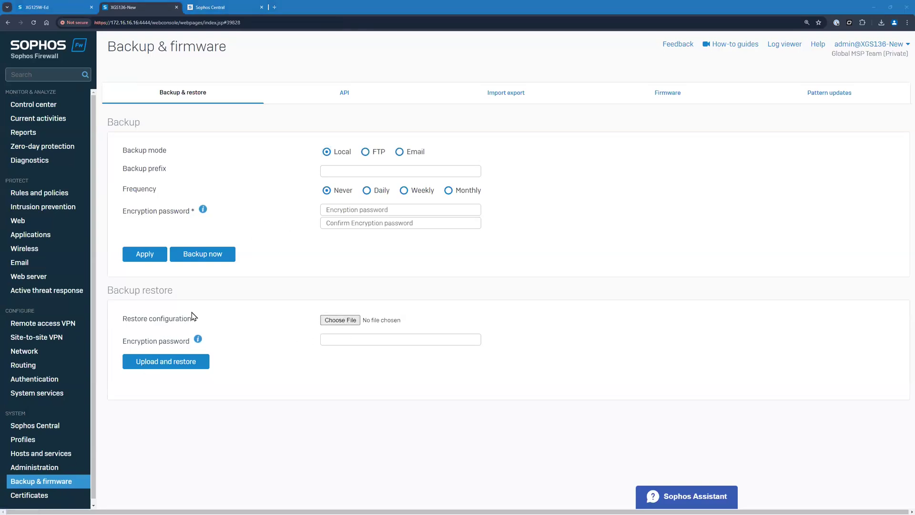
pyautogui.doubleClick(122, 57)
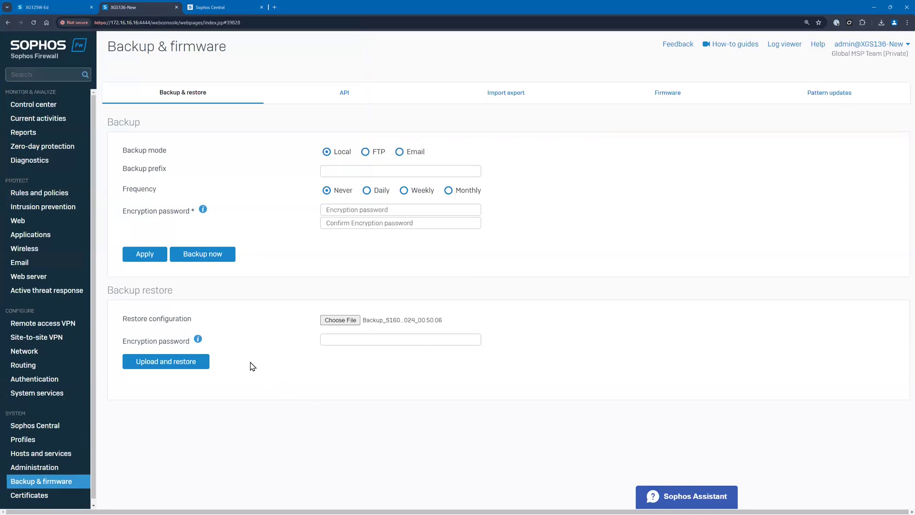
# Enter the backup's encryption password, then upload the file and confirm restoring the configuration
pyautogui.click(329, 340)
pyautogui.hotkey('ctrl', 'v')
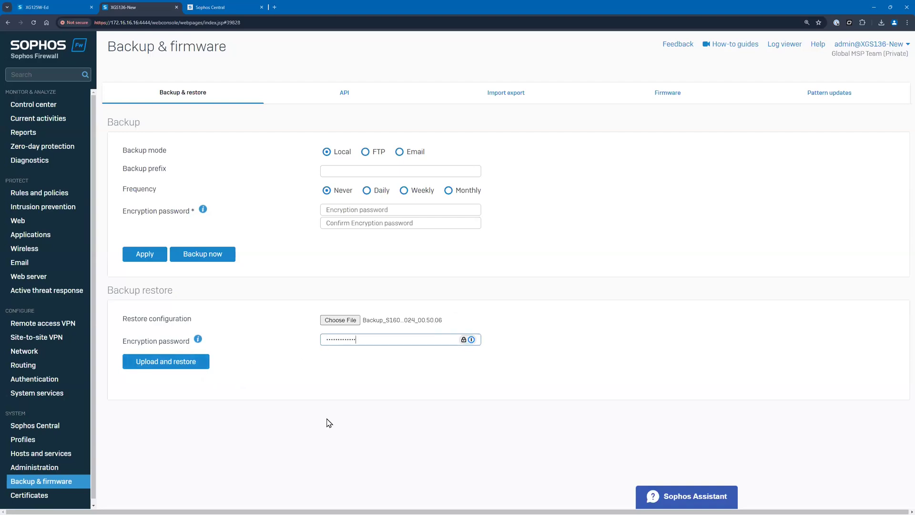
pyautogui.click(153, 363)
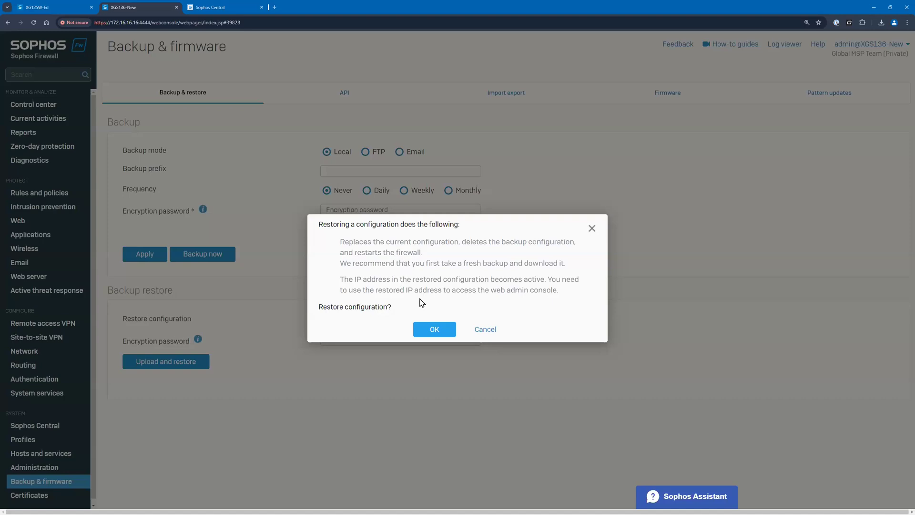
pyautogui.click(431, 330)
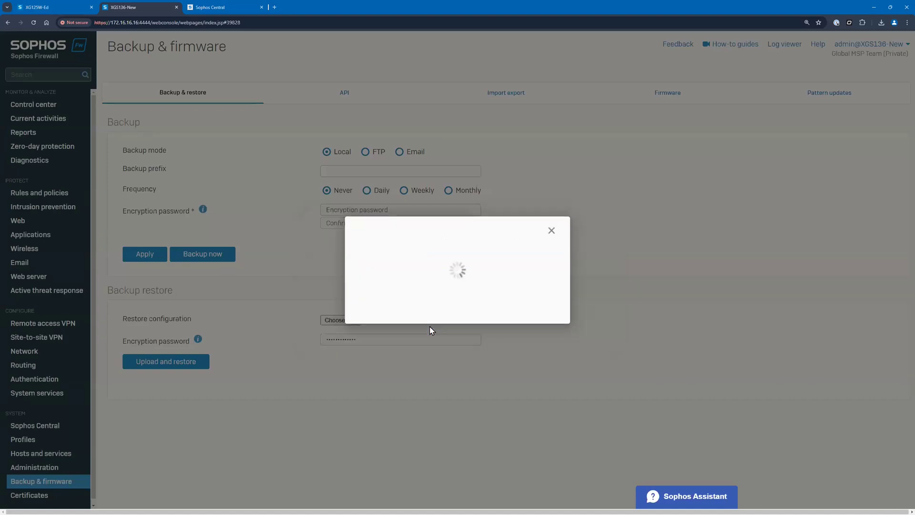
# Enter the old firewall's secure storage master key and proceed with restoring the backup
pyautogui.hotkey('ctrl', 'v')
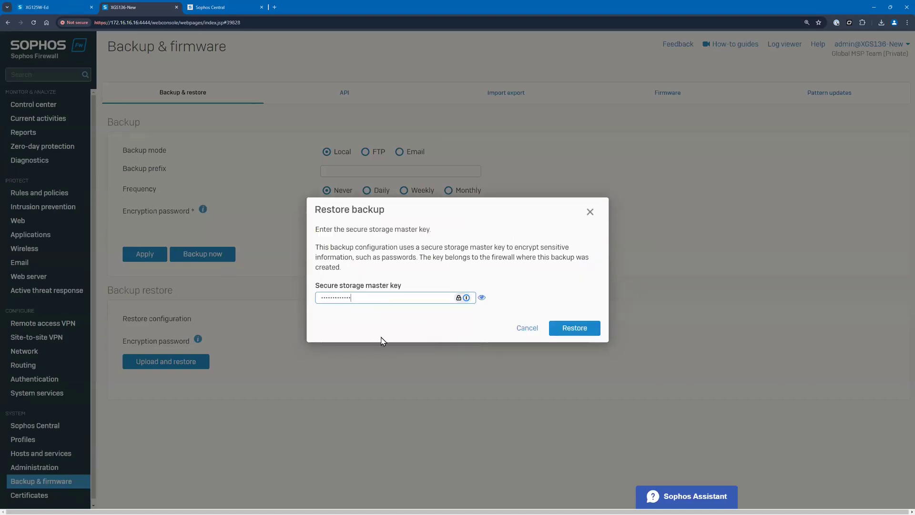
pyautogui.click(572, 330)
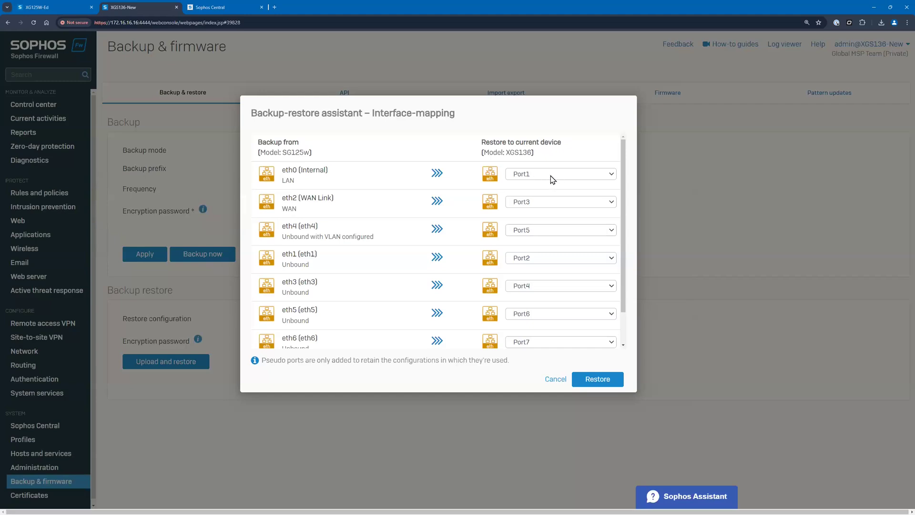
# Map the backup's WAN interface eth2 to Port2 and the unbound eth1 to Port3 on the XGS136
pyautogui.click(568, 203)
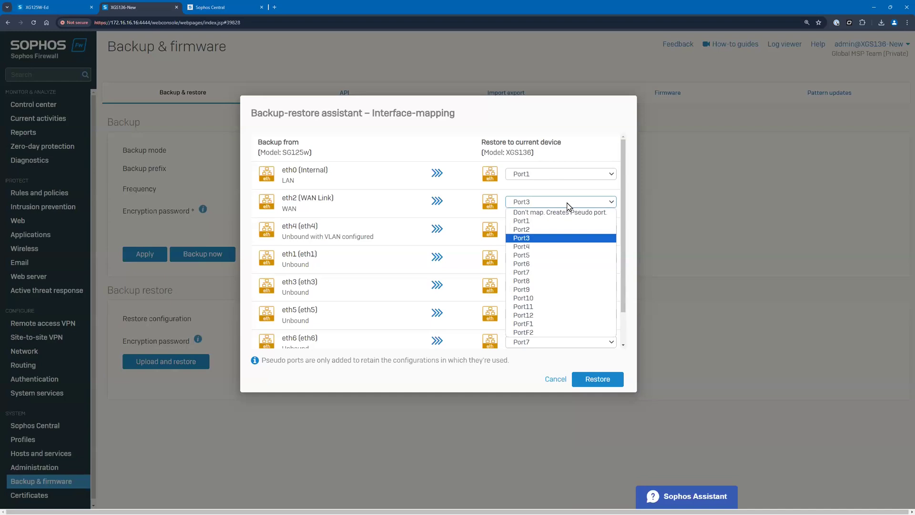
pyautogui.click(555, 232)
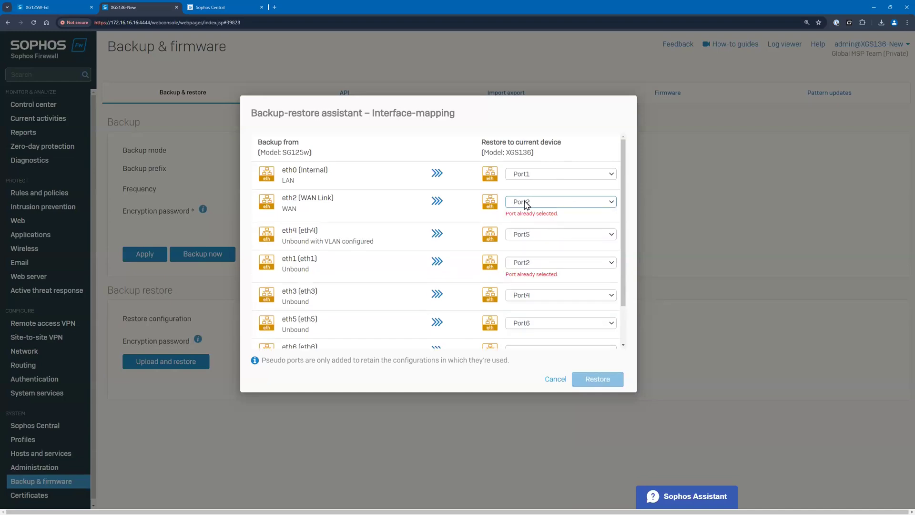
pyautogui.click(538, 265)
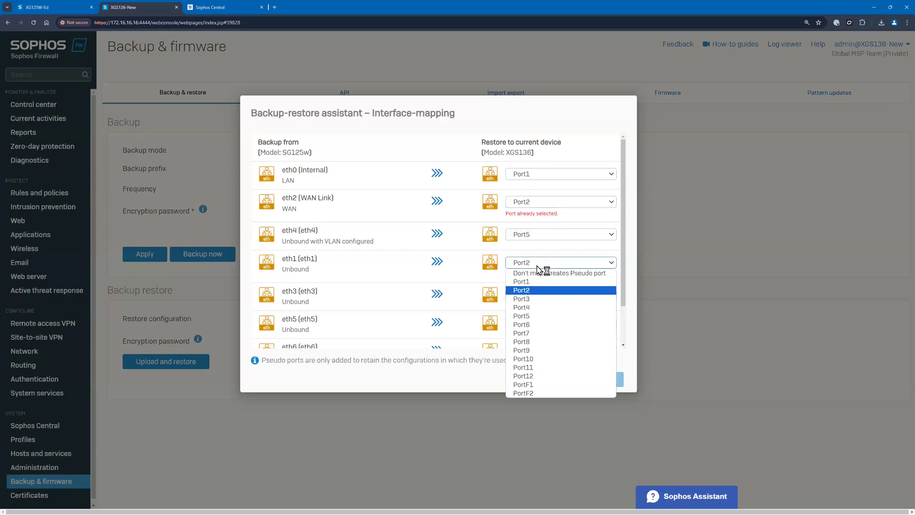
pyautogui.click(538, 299)
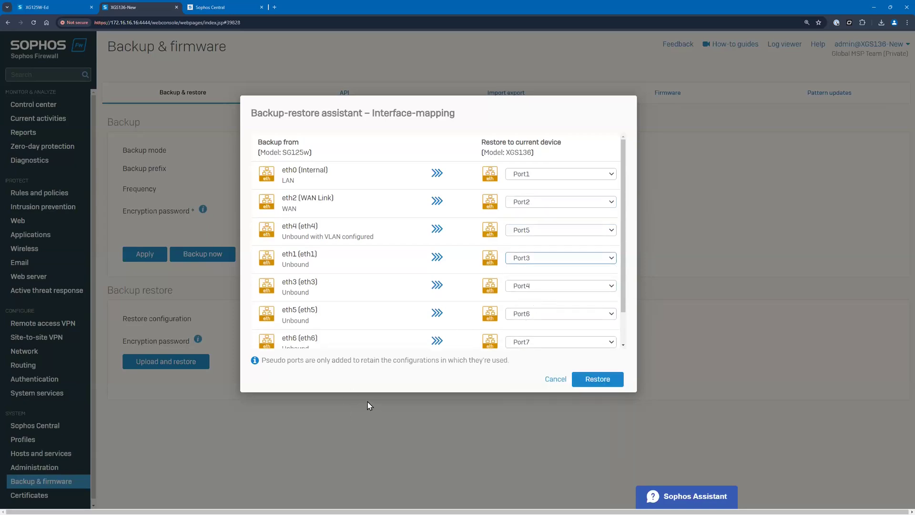
# Review the pseudo-port note and the remaining interface mappings, then start the restore with this mapping
pyautogui.moveTo(267, 363); pyautogui.dragTo(390, 384)
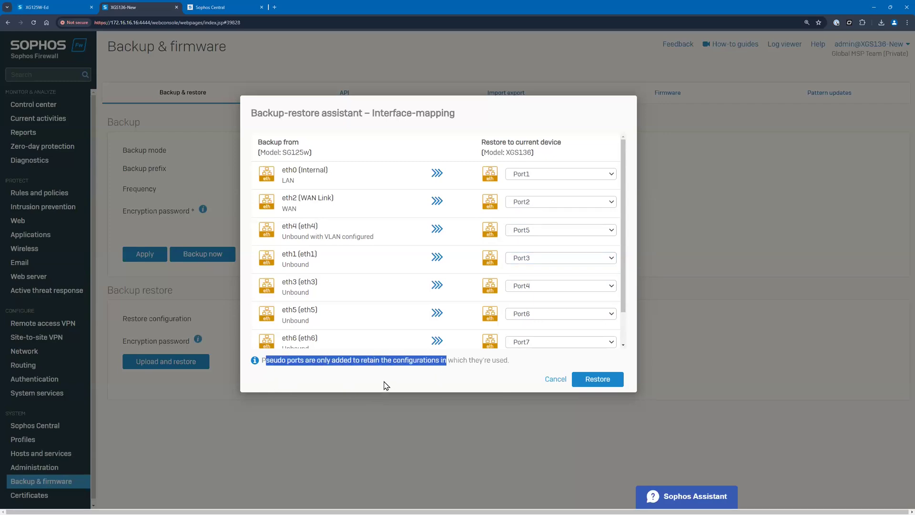
pyautogui.click(428, 366)
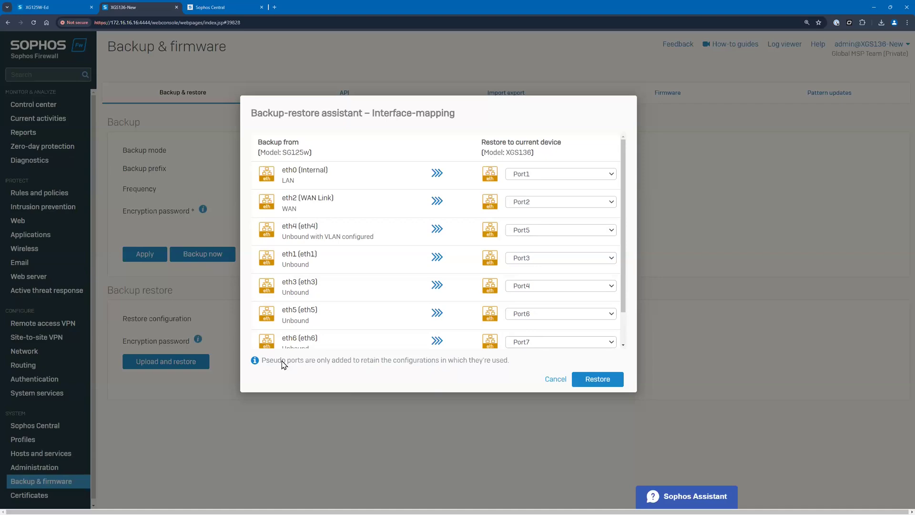
pyautogui.moveTo(623, 294); pyautogui.dragTo(627, 239)
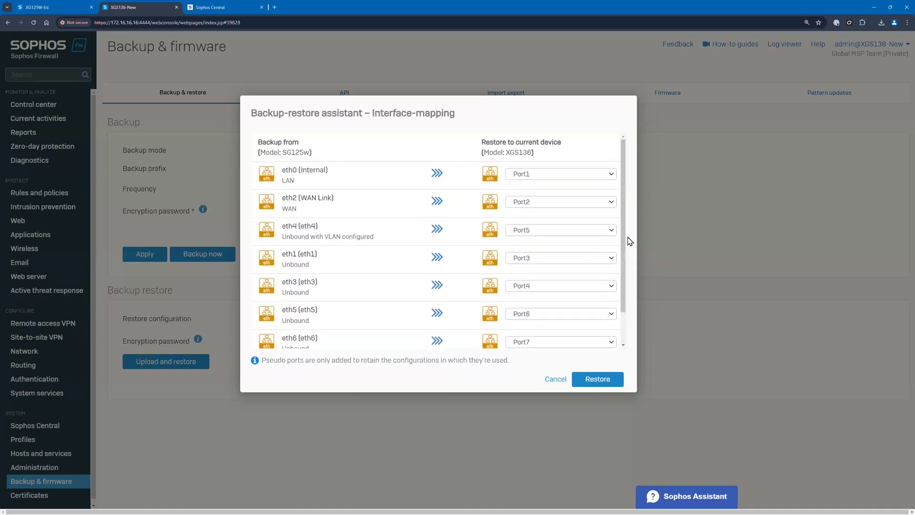
pyautogui.click(610, 380)
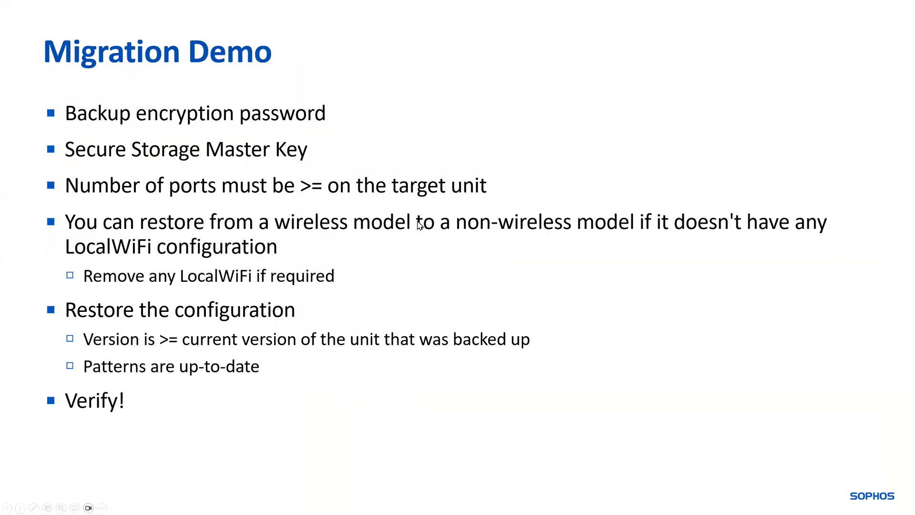
pyautogui.click(419, 224)
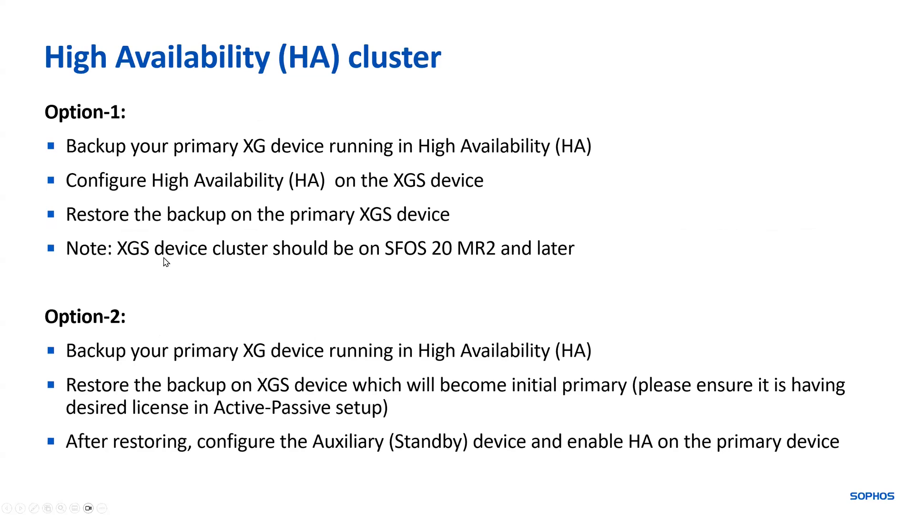